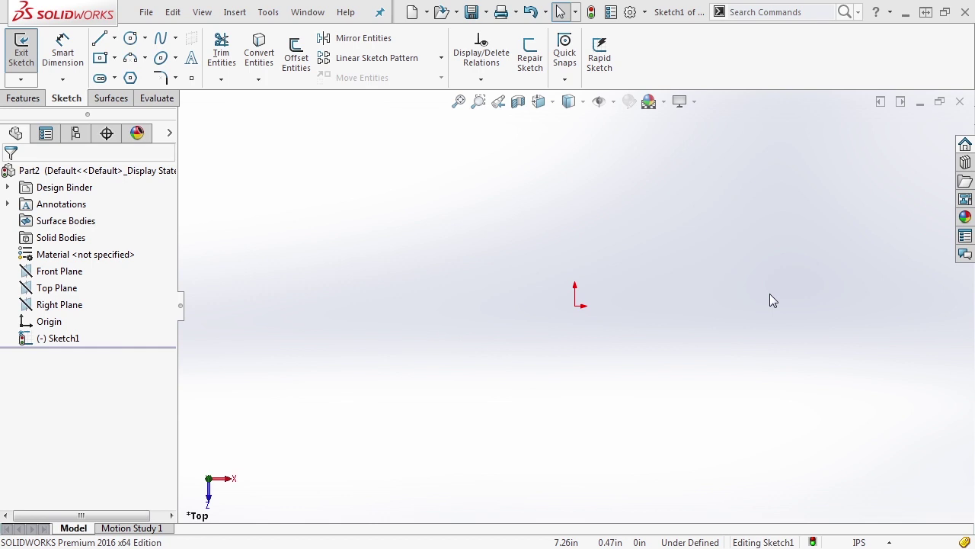
Browse the Tools > Sketch Tools submenu to see every available sketch tool
{"action": "left_click", "coordinate": [267, 12]}
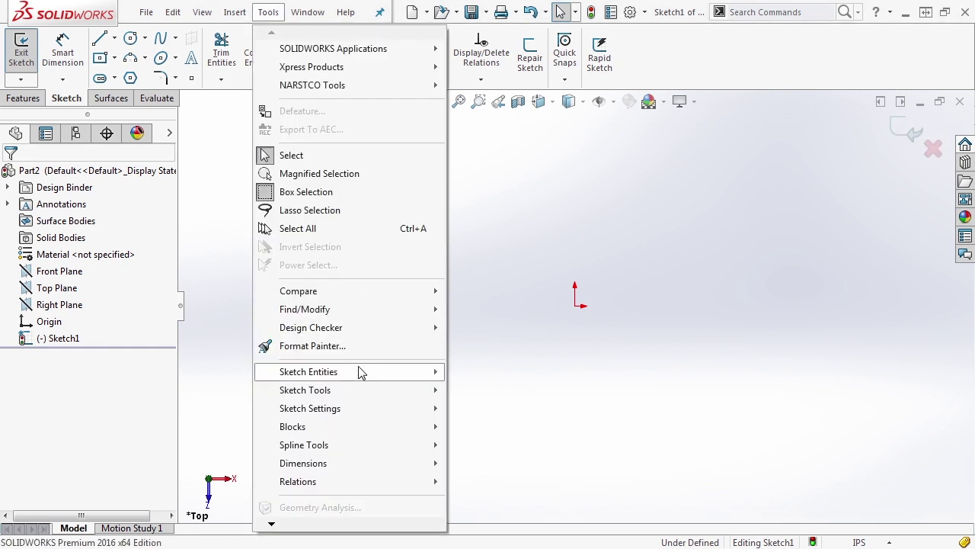
{"action": "mouse_move", "coordinate": [365, 398]}
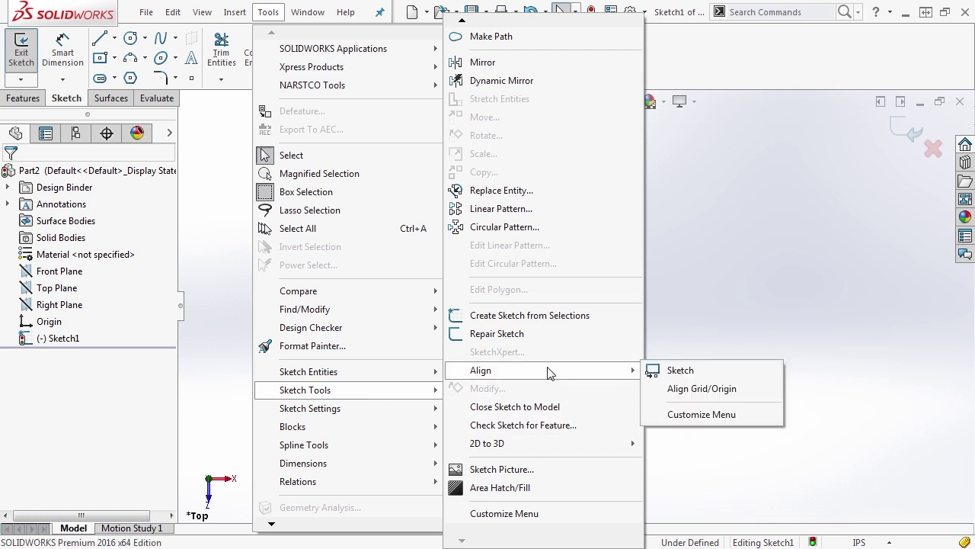
{"action": "mouse_move", "coordinate": [473, 29]}
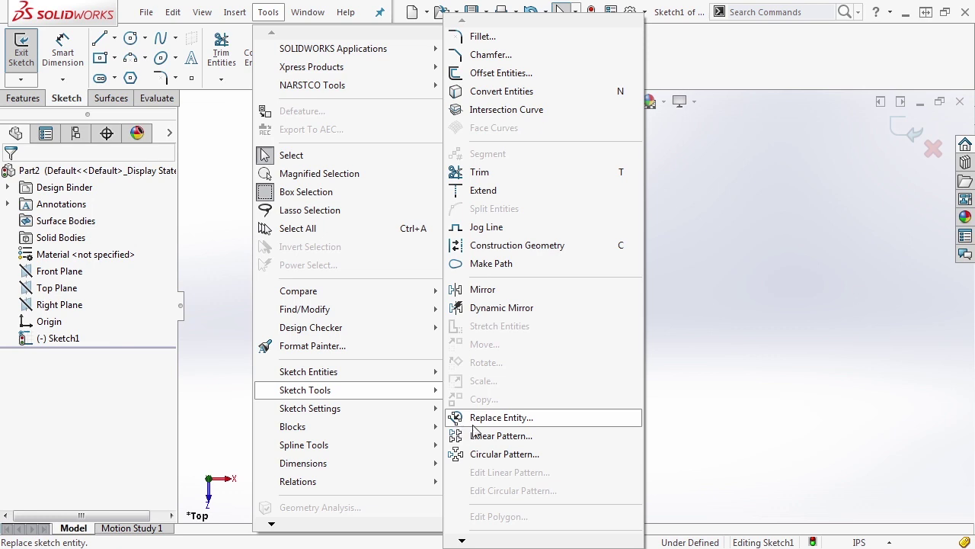
Look over Repair Sketch, Align and Check Sketch for Feature in the Sketch Tools list
{"action": "mouse_move", "coordinate": [495, 541]}
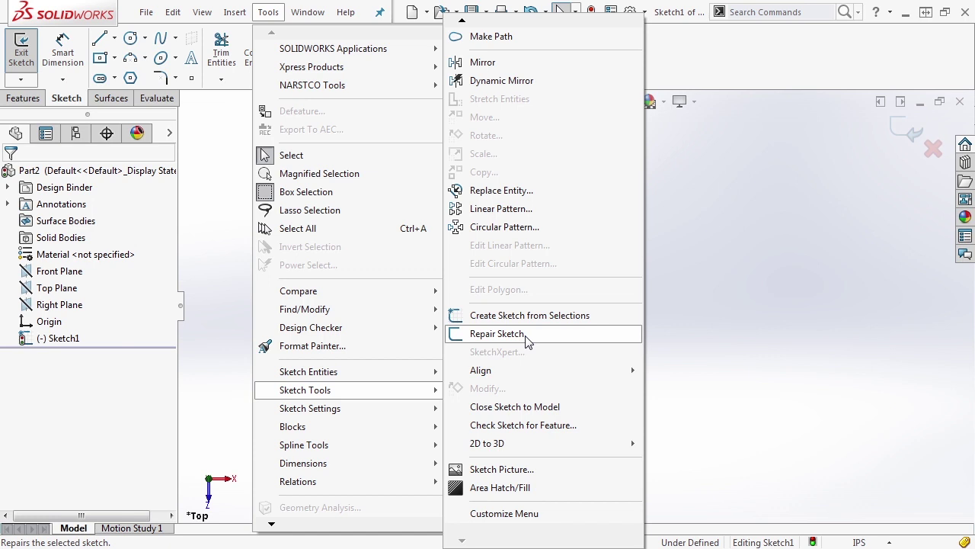
{"action": "mouse_move", "coordinate": [531, 376]}
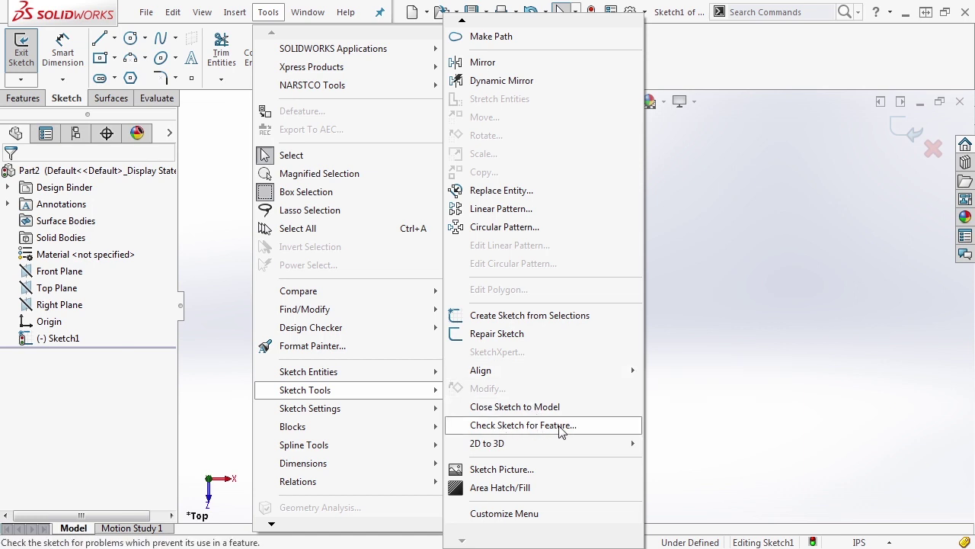
Draw a closed four-line outline from the origin: up, left, down, and back to the origin
{"action": "left_click", "coordinate": [666, 381]}
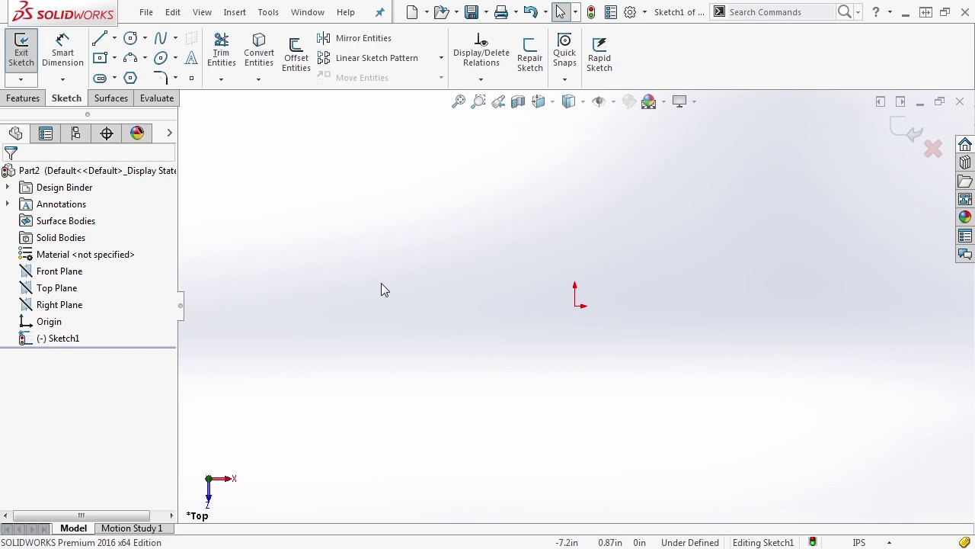
{"action": "left_click", "coordinate": [99, 38]}
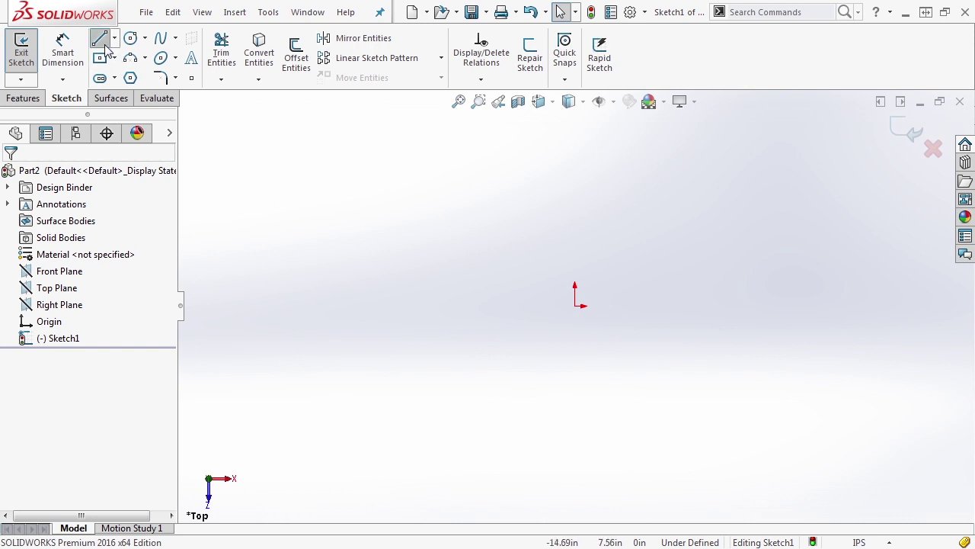
{"action": "left_click", "coordinate": [575, 304]}
{"action": "left_click", "coordinate": [582, 197]}
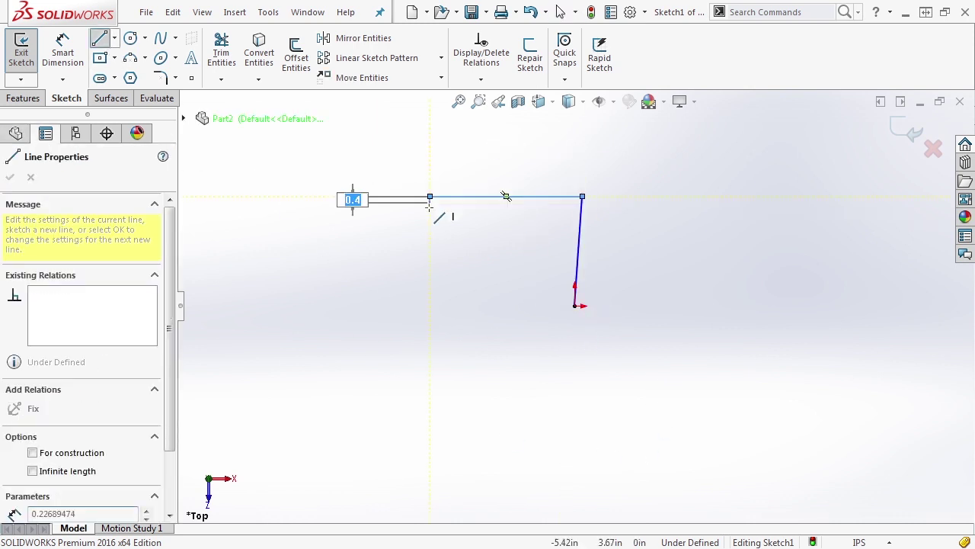
{"action": "left_click", "coordinate": [430, 196]}
{"action": "left_click", "coordinate": [429, 305]}
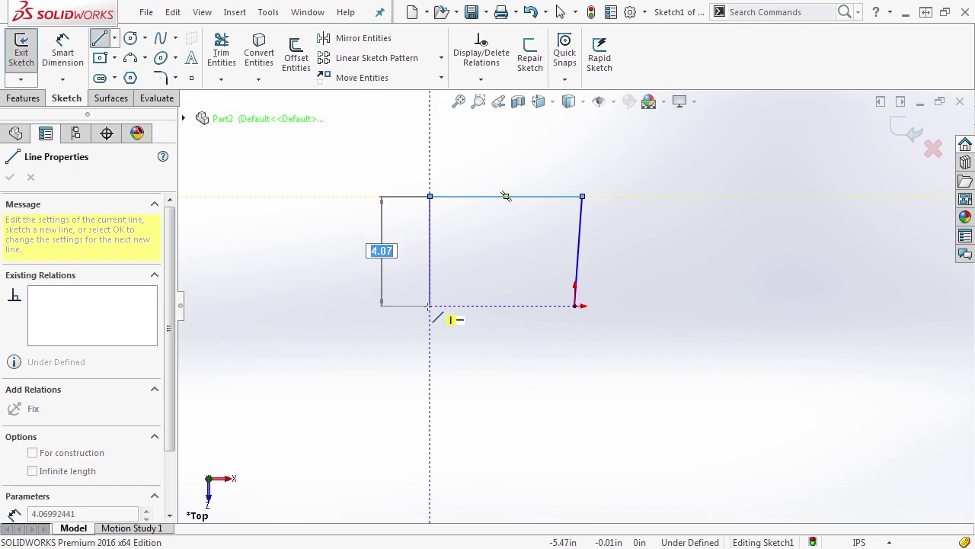
{"action": "left_click", "coordinate": [576, 306]}
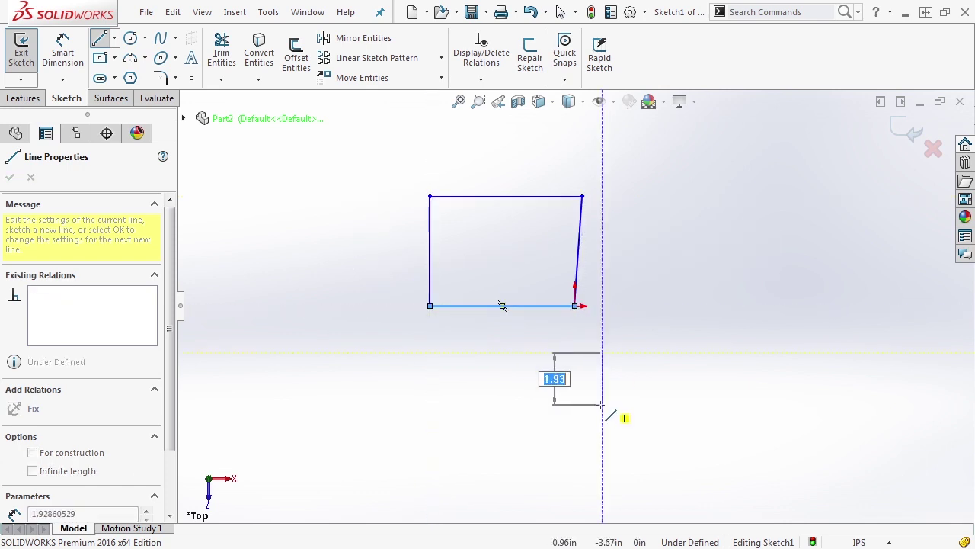
{"action": "key", "text": "Escape"}
{"action": "left_click", "coordinate": [268, 12]}
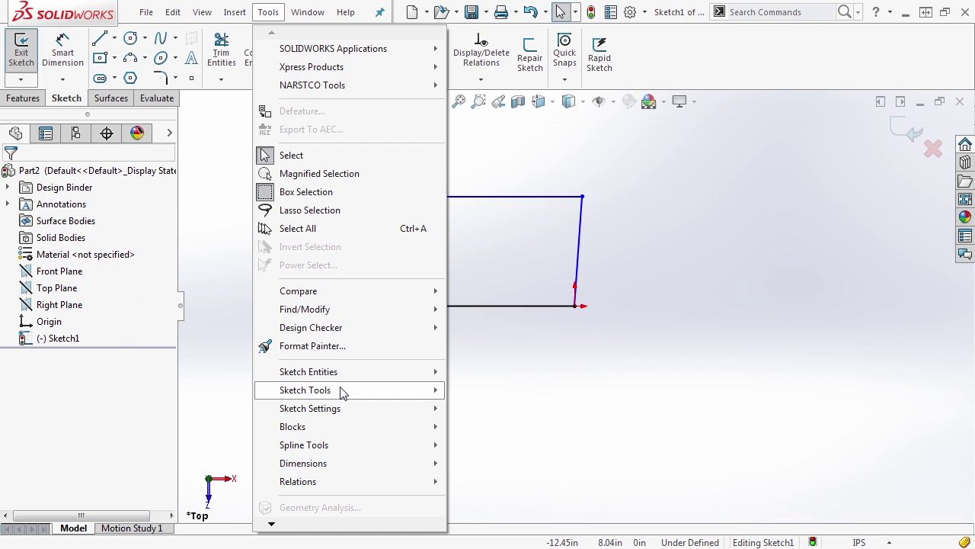
Run Check Sketch for Feature with Base Revolve usage, which reports one closed contour and no problems
{"action": "mouse_move", "coordinate": [342, 389]}
{"action": "left_click", "coordinate": [529, 424]}
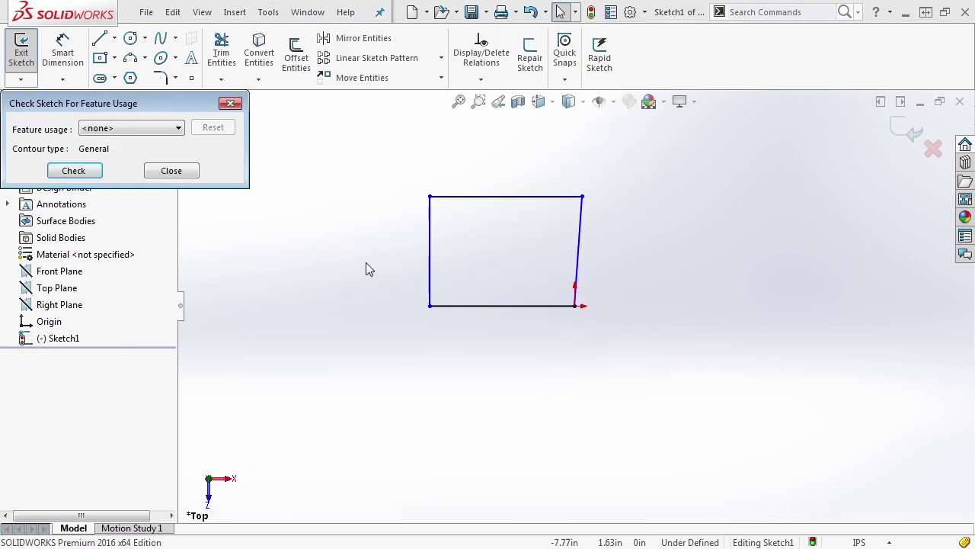
{"action": "left_click", "coordinate": [177, 129]}
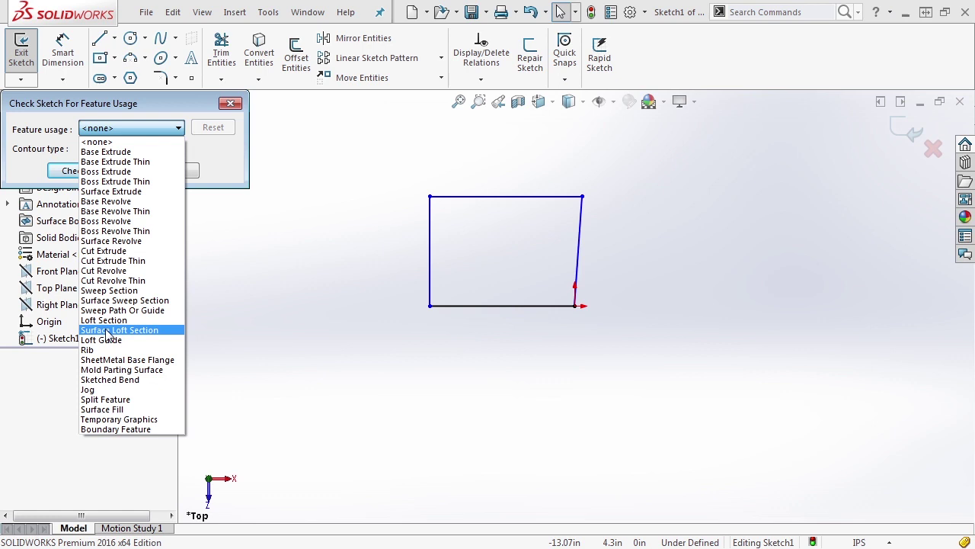
{"action": "left_click", "coordinate": [109, 202]}
{"action": "left_click", "coordinate": [72, 170]}
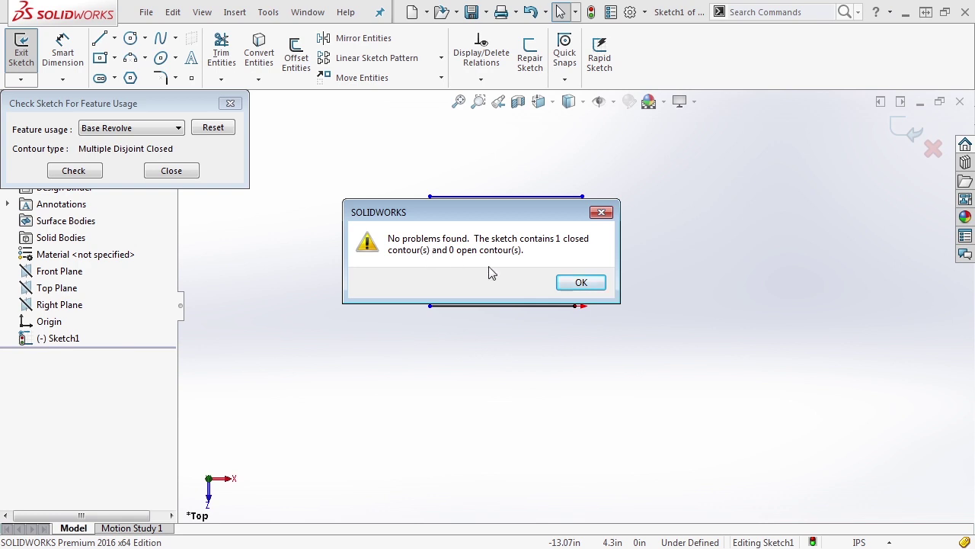
{"action": "left_click", "coordinate": [593, 284]}
{"action": "left_click", "coordinate": [191, 170]}
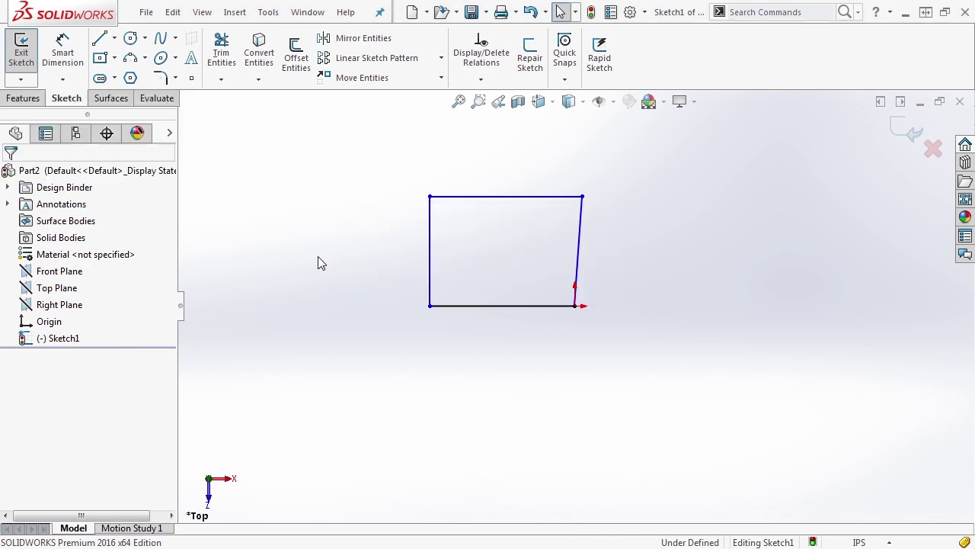
Add a short stray line starting at the origin corner of the outline
{"action": "key", "text": "l"}
{"action": "left_click", "coordinate": [588, 319]}
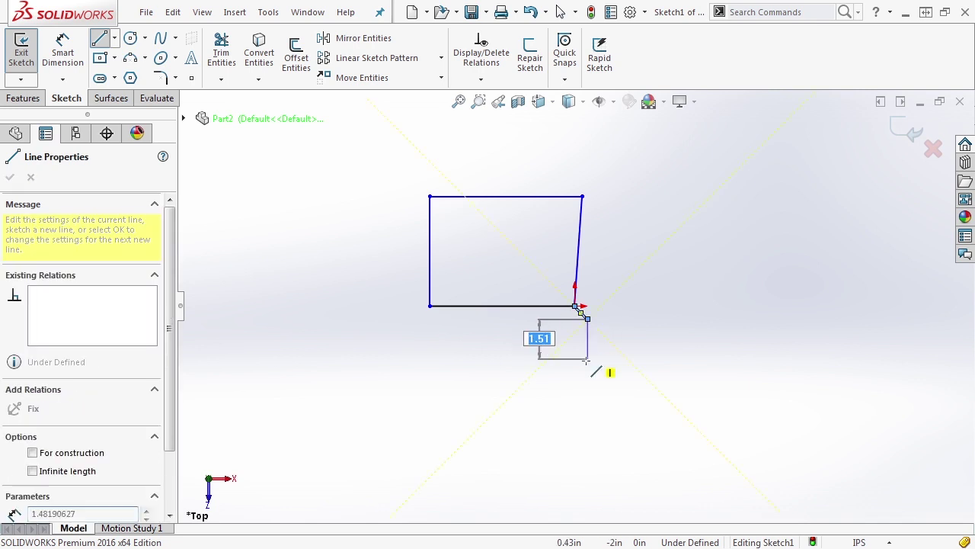
{"action": "key", "text": "Escape"}
Re-run the Base Revolve sketch check, which flags a shared endpoint, and accept opening Repair Sketch
{"action": "left_click", "coordinate": [268, 12]}
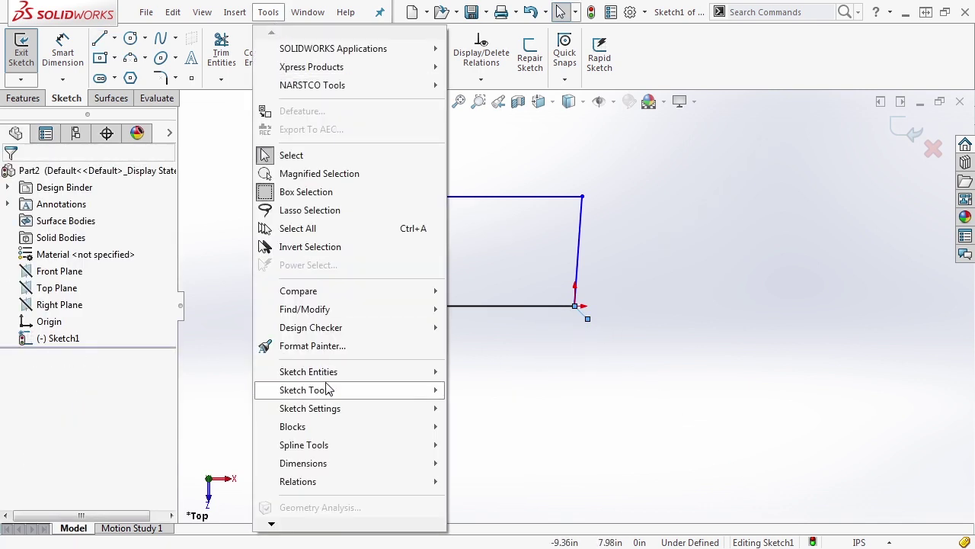
{"action": "mouse_move", "coordinate": [396, 390]}
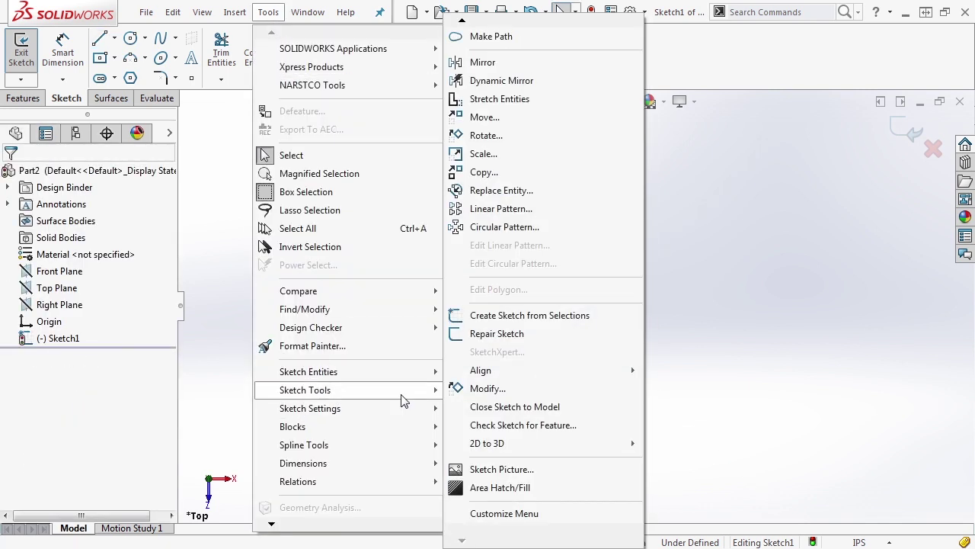
{"action": "left_click", "coordinate": [518, 423]}
{"action": "left_click", "coordinate": [152, 129]}
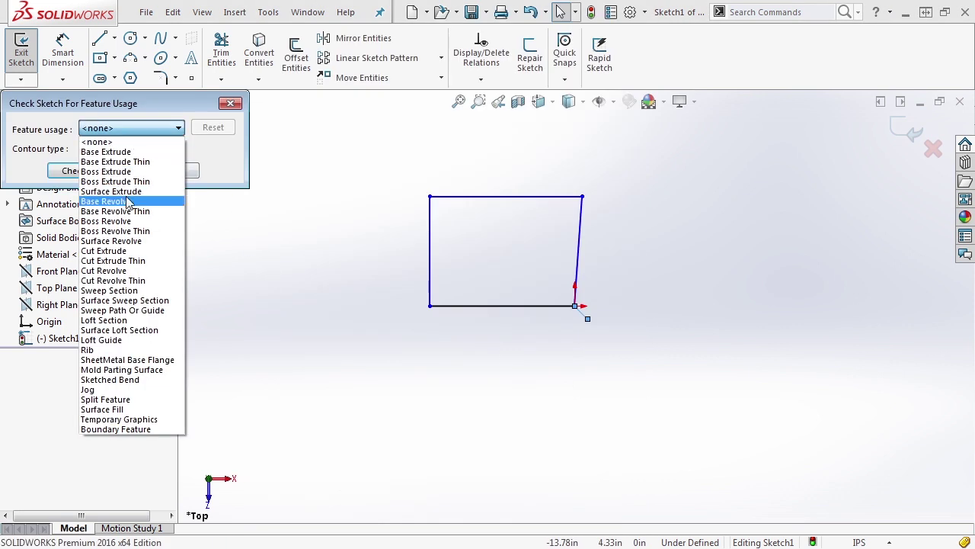
{"action": "left_click", "coordinate": [114, 199]}
{"action": "left_click", "coordinate": [74, 171]}
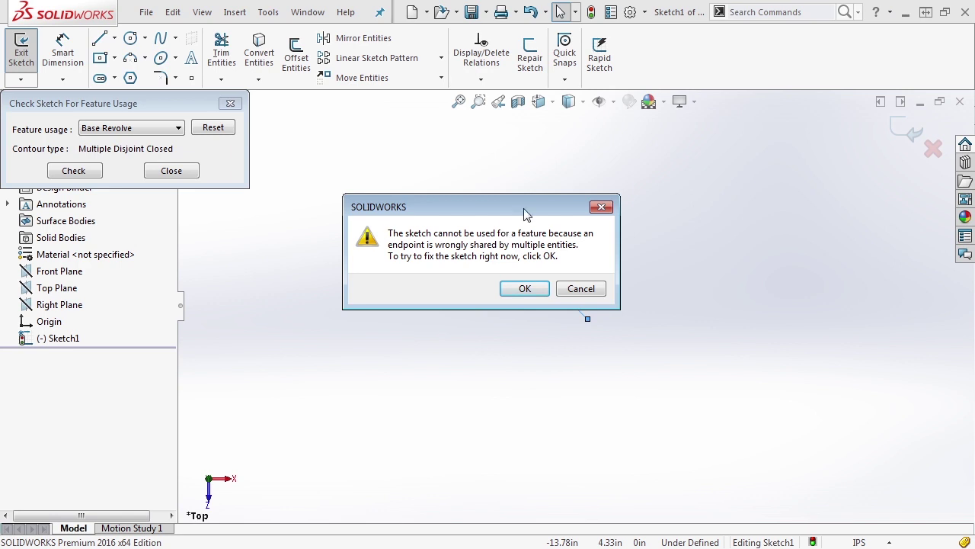
{"action": "left_click_drag", "start_coordinate": [530, 196], "coordinate": [471, 146]}
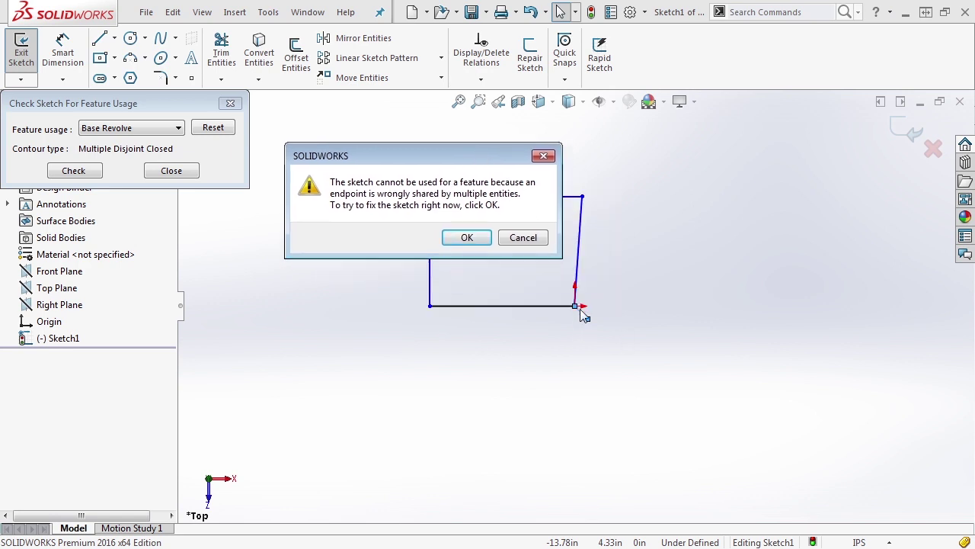
{"action": "left_click", "coordinate": [463, 238]}
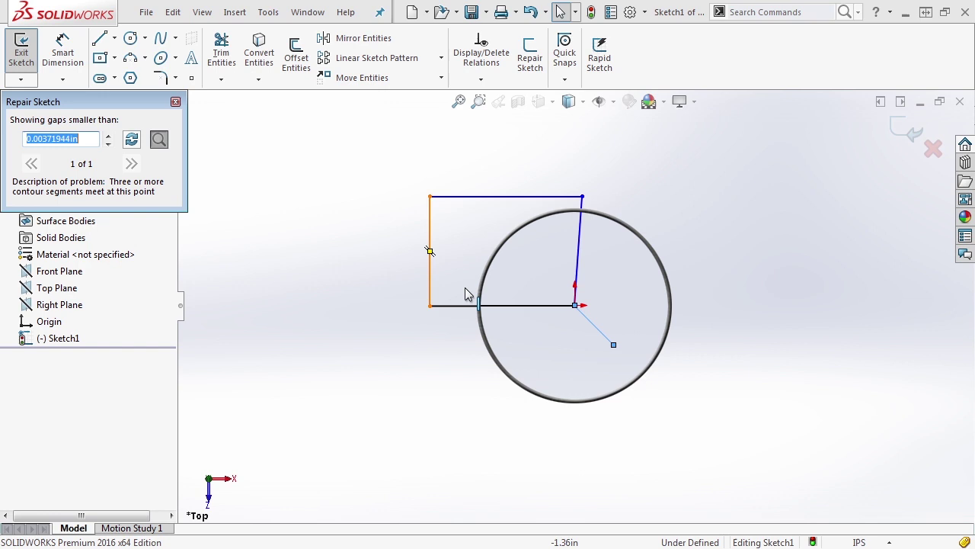
Delete the stray line, close Repair Sketch, and briefly inspect the corner with the Magnifying Glass
{"action": "left_click_drag", "start_coordinate": [611, 320], "coordinate": [645, 348]}
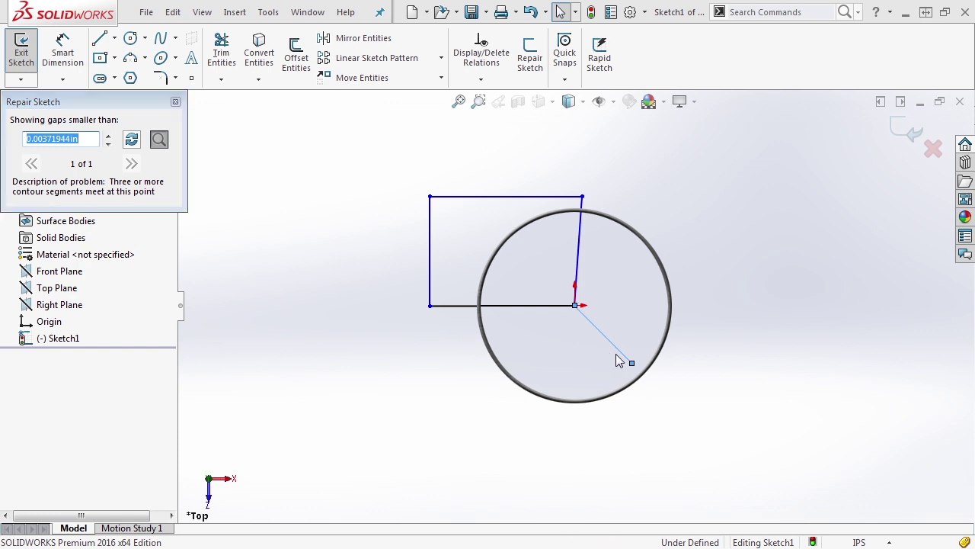
{"action": "left_click", "coordinate": [619, 352]}
{"action": "key", "text": "Delete"}
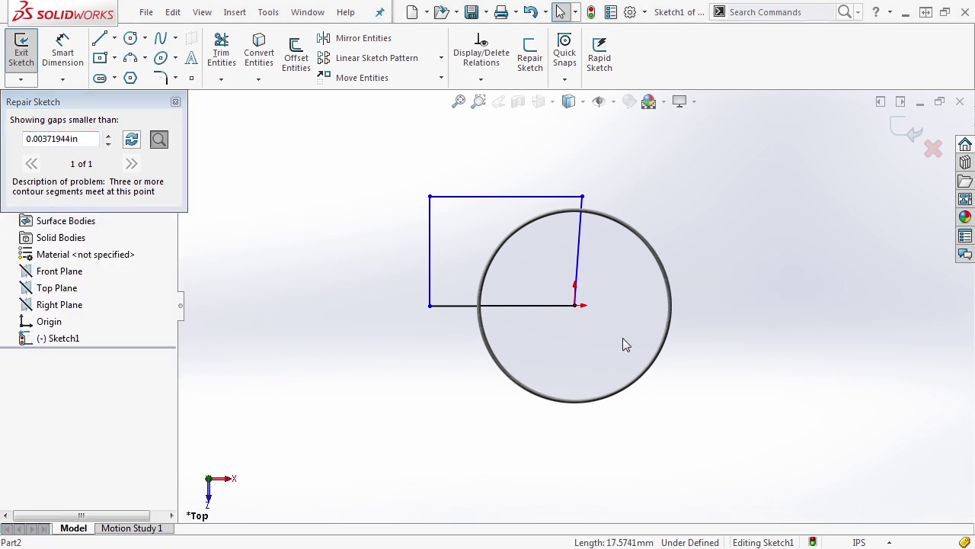
{"action": "left_click", "coordinate": [175, 101]}
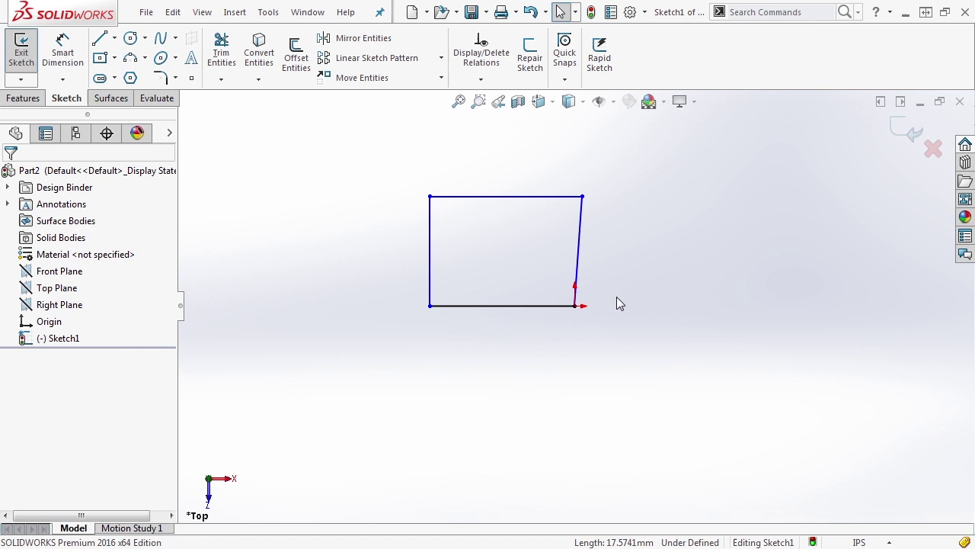
{"action": "key", "text": "g"}
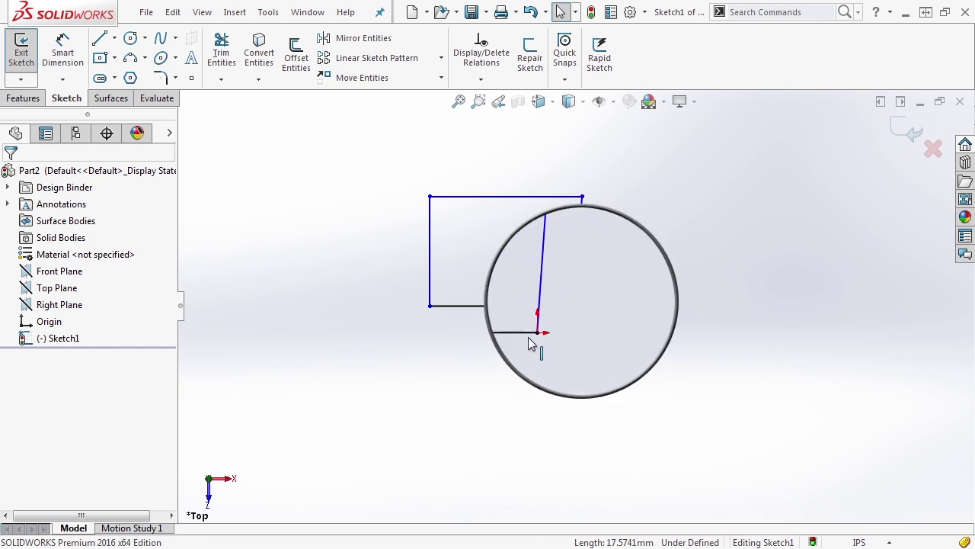
{"action": "key", "text": "Escape"}
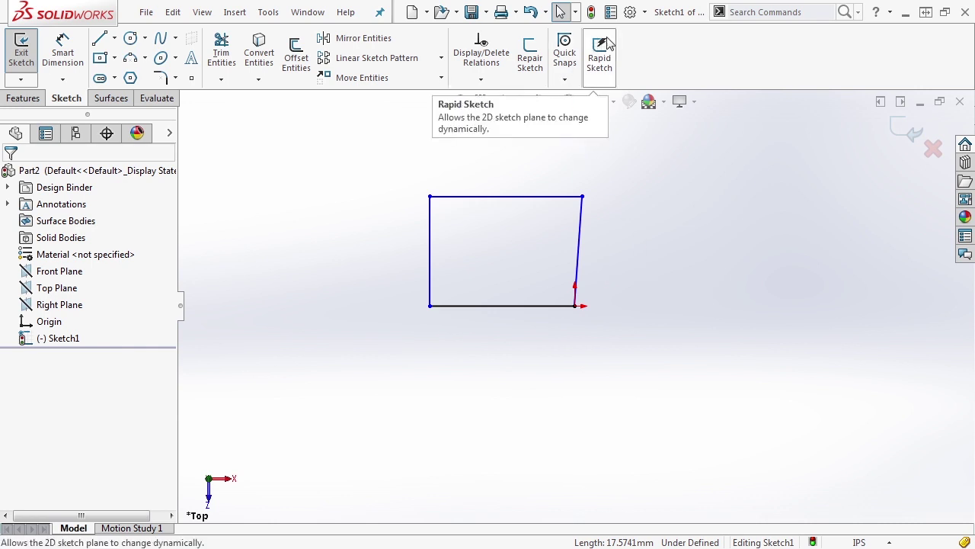
Turn off the Quadrant Points sketch snap through Grid/Snap's Go To System Snaps
{"action": "left_click", "coordinate": [630, 12]}
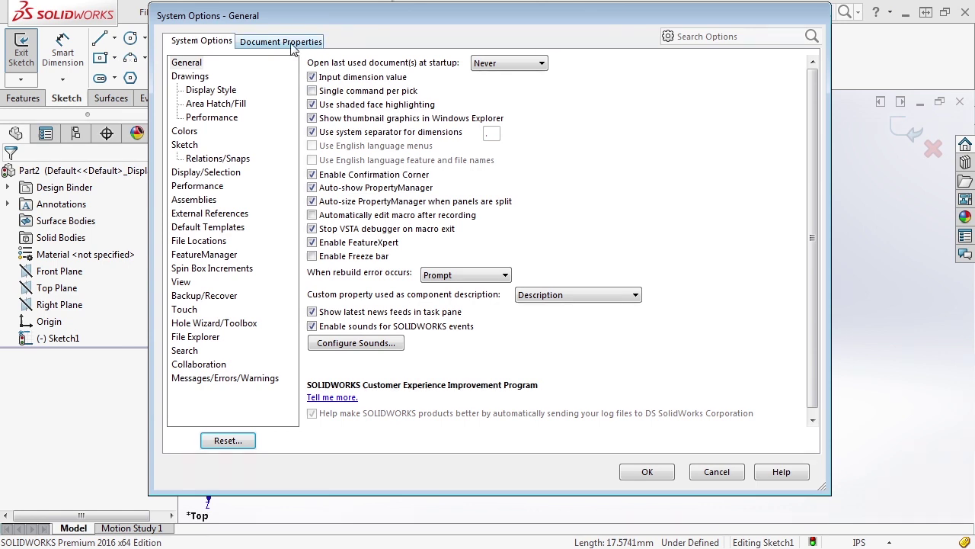
{"action": "left_click", "coordinate": [289, 44]}
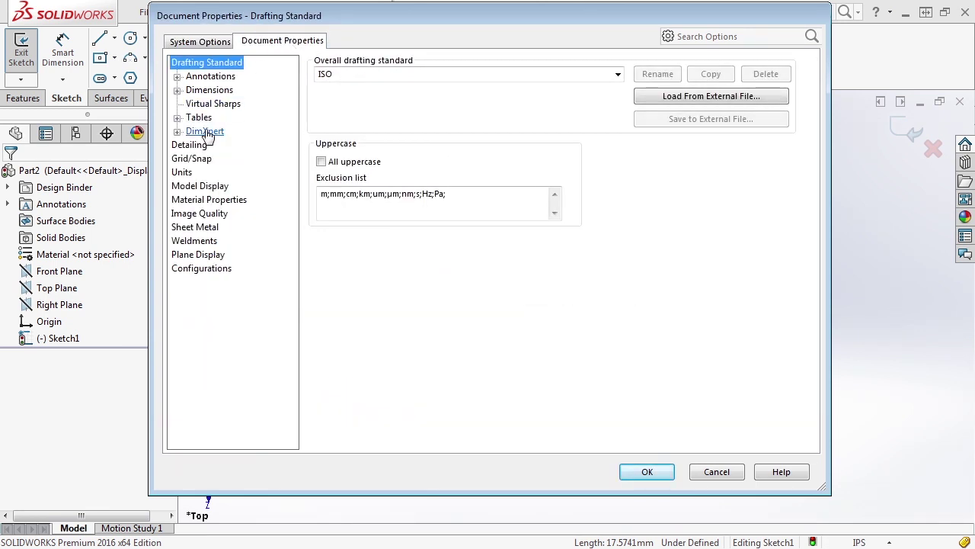
{"action": "left_click", "coordinate": [191, 159]}
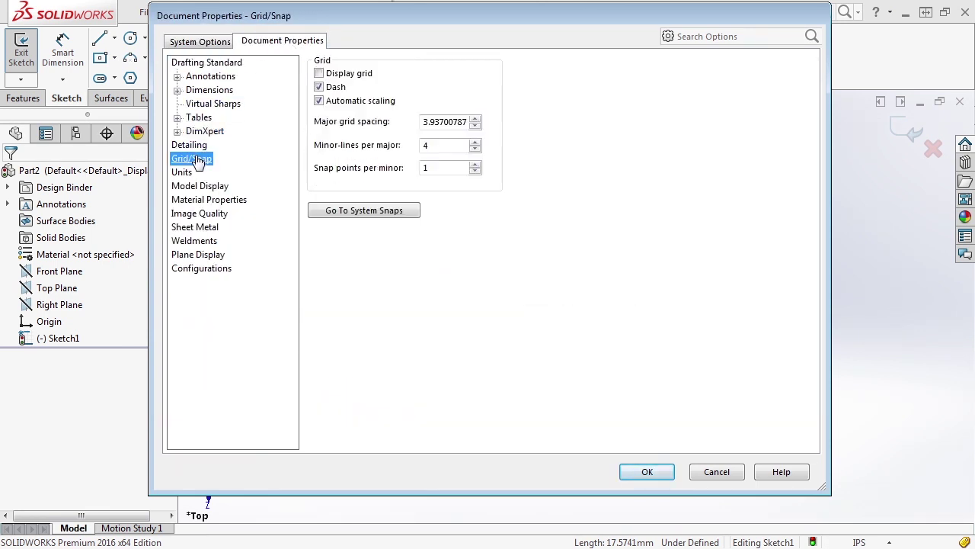
{"action": "left_click", "coordinate": [376, 214]}
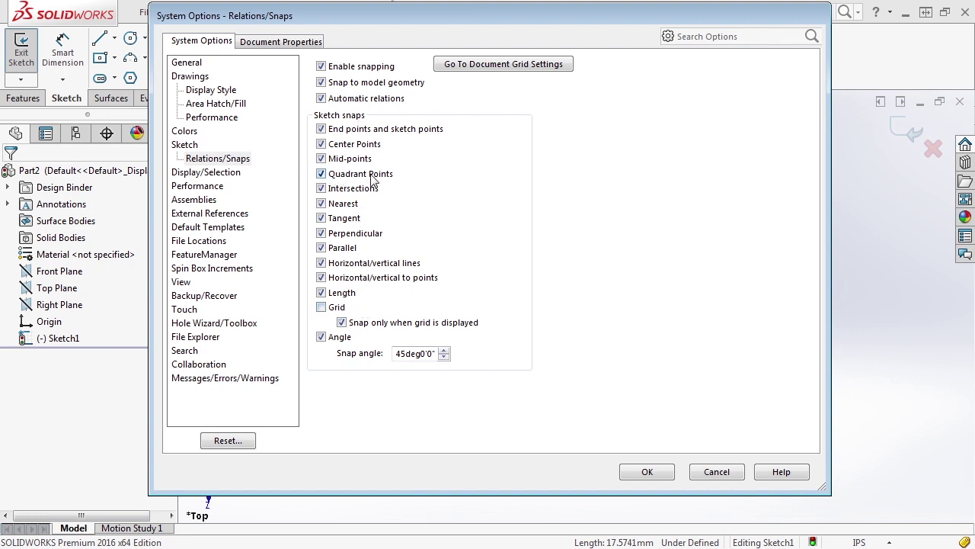
{"action": "left_click", "coordinate": [320, 174]}
{"action": "left_click", "coordinate": [647, 472]}
Draw a circle to the right of the rectangle and drag it closer
{"action": "key", "text": "c"}
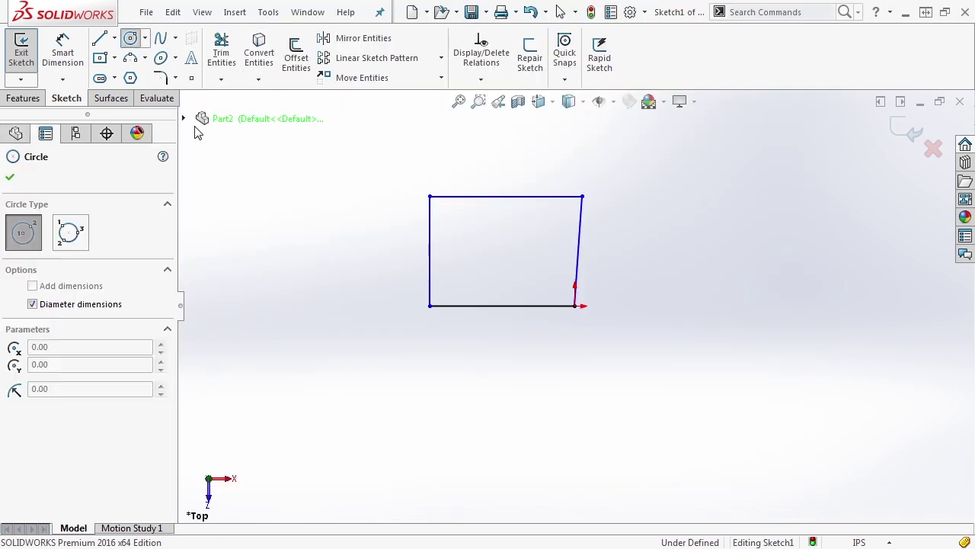
{"action": "left_click", "coordinate": [709, 353]}
{"action": "left_click", "coordinate": [660, 219]}
{"action": "key", "text": "Escape"}
{"action": "key", "text": "z"}
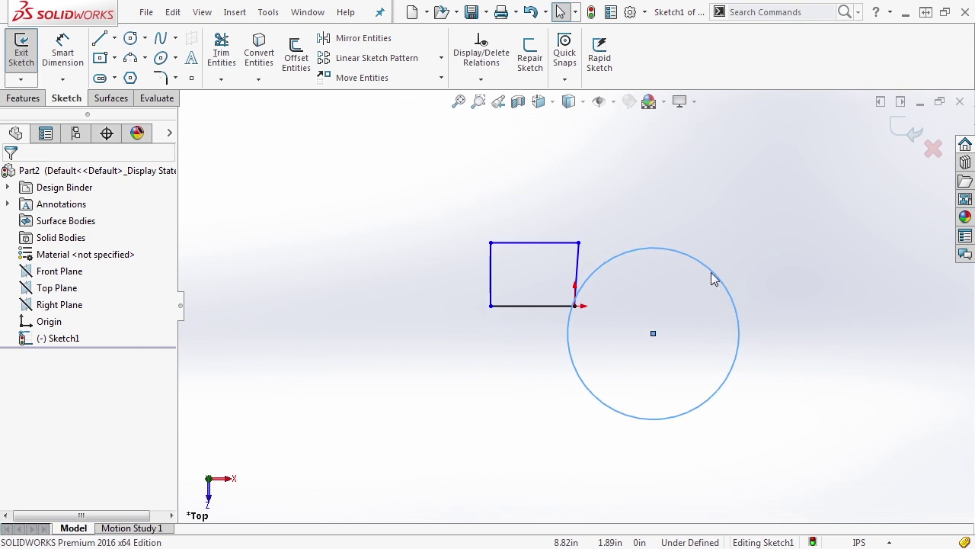
{"action": "key", "text": "l"}
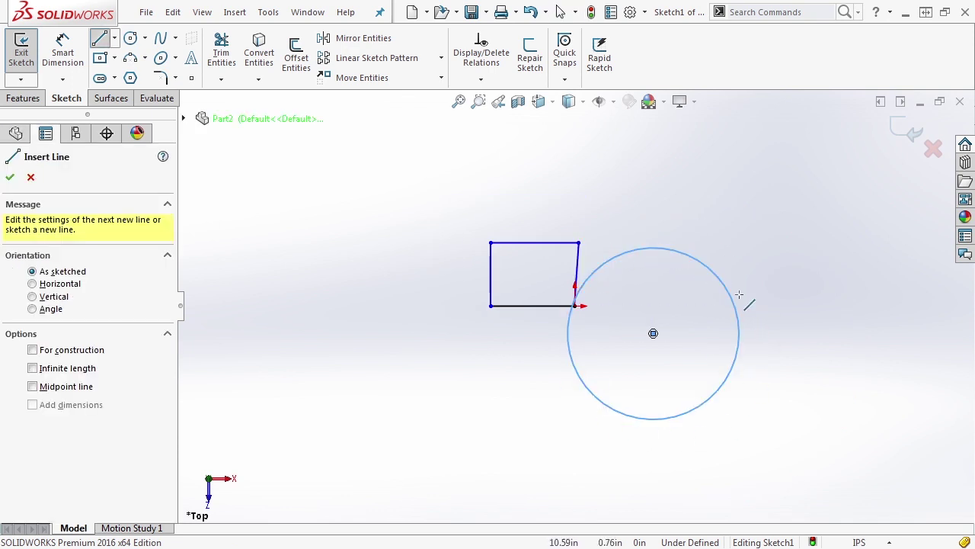
{"action": "key", "text": "Escape"}
{"action": "mouse_move", "coordinate": [653, 333]}
{"action": "left_mouse_down"}
{"action": "mouse_move", "coordinate": [618, 318]}
{"action": "mouse_move", "coordinate": [642, 307]}
{"action": "left_mouse_up"}
{"action": "scroll", "coordinate": [642, 292], "scroll_direction": "down", "scroll_amount": 2}
{"action": "left_click", "coordinate": [635, 270]}
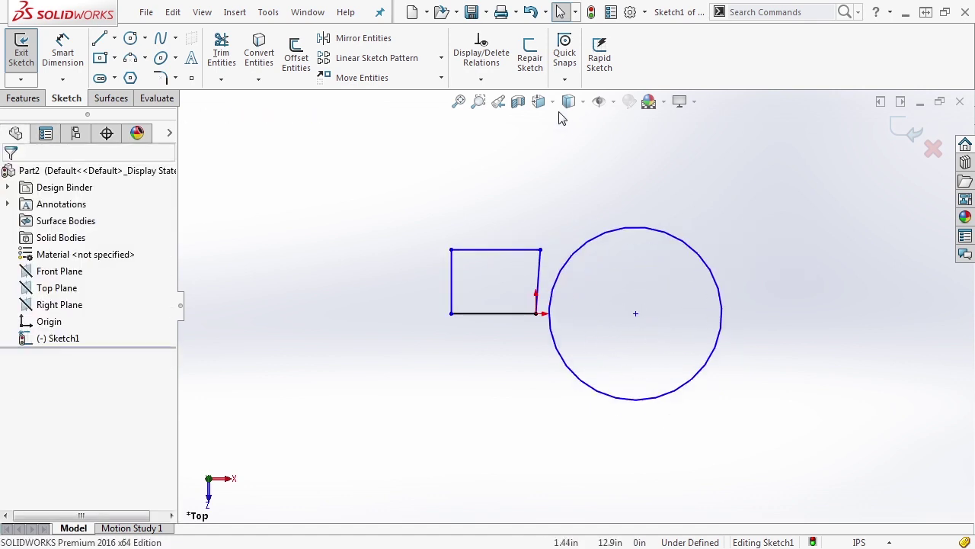
Use Quadrant Snap to draw a horizontal line from the circle's right quadrant, then select both
{"action": "left_click", "coordinate": [567, 80]}
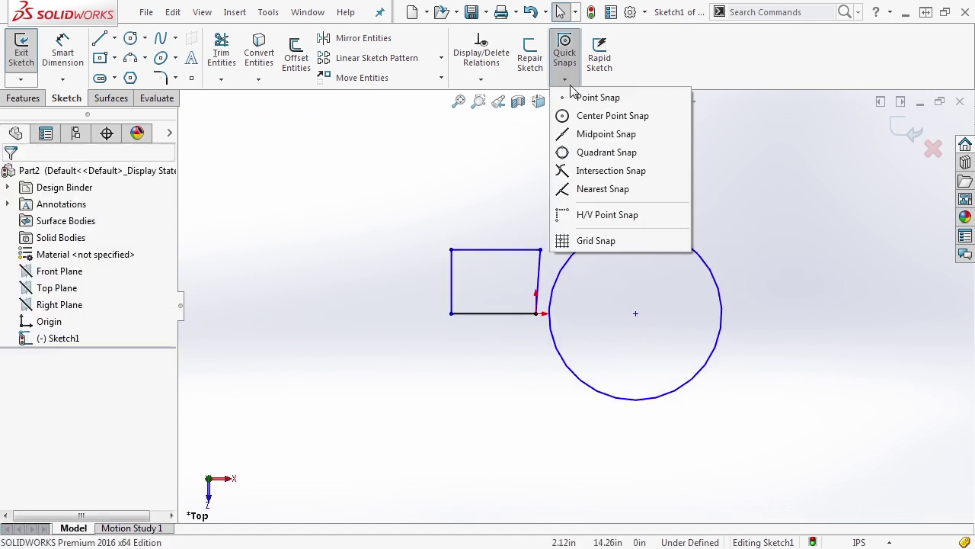
{"action": "left_click", "coordinate": [583, 152]}
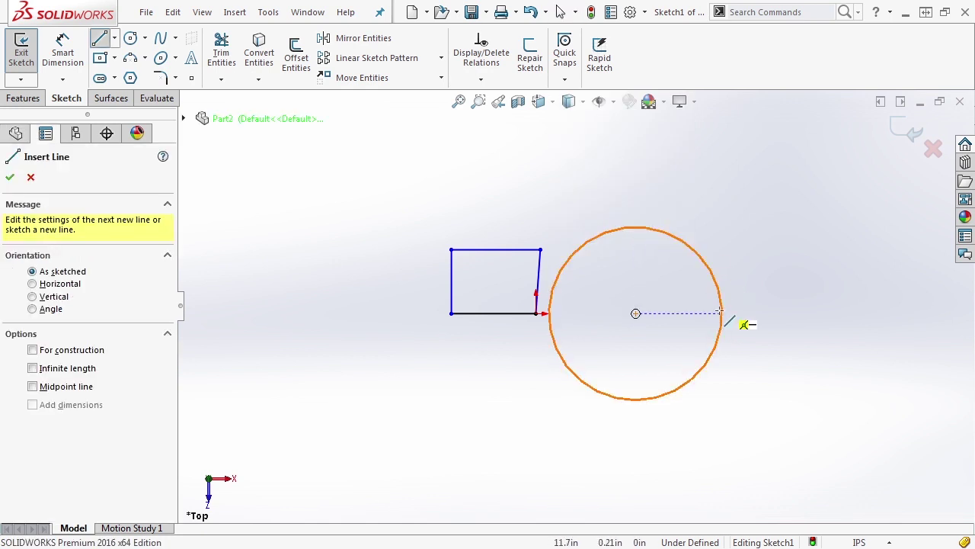
{"action": "mouse_move", "coordinate": [720, 312]}
{"action": "left_mouse_down"}
{"action": "mouse_move", "coordinate": [801, 326]}
{"action": "mouse_move", "coordinate": [795, 313]}
{"action": "left_mouse_up"}
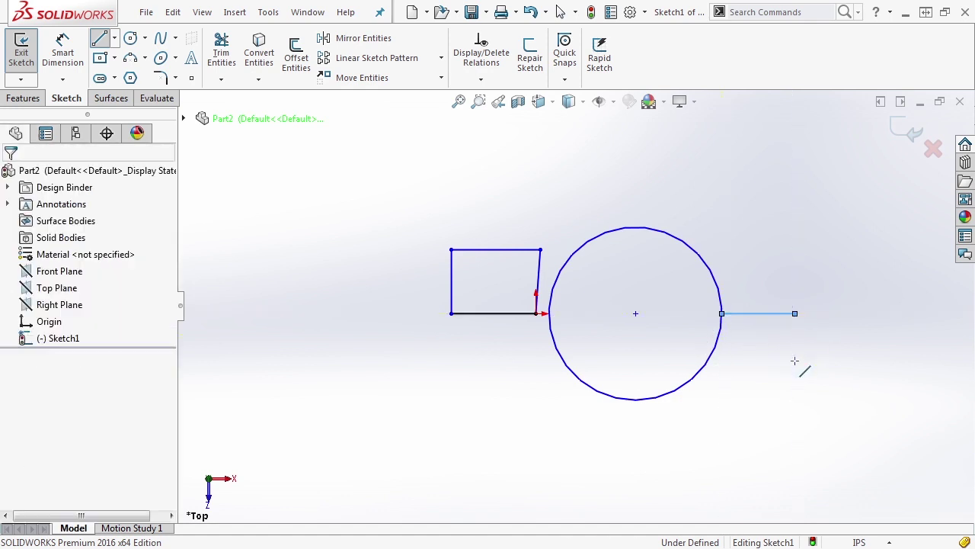
{"action": "key", "text": "Escape"}
{"action": "left_click_drag", "start_coordinate": [805, 382], "coordinate": [631, 239]}
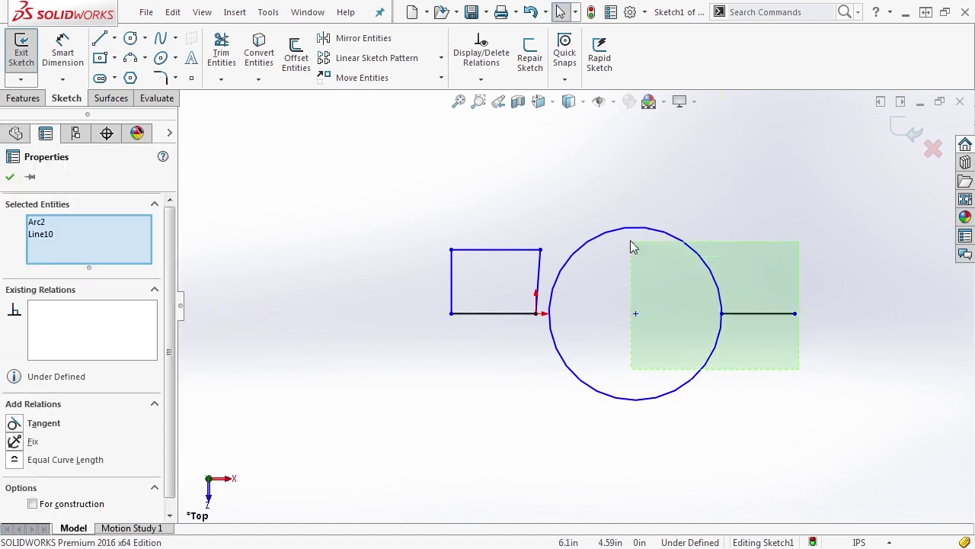
Re-enable the Quadrant Points snap in the Relations/Snaps options
{"action": "left_click", "coordinate": [631, 12]}
{"action": "left_click", "coordinate": [217, 160]}
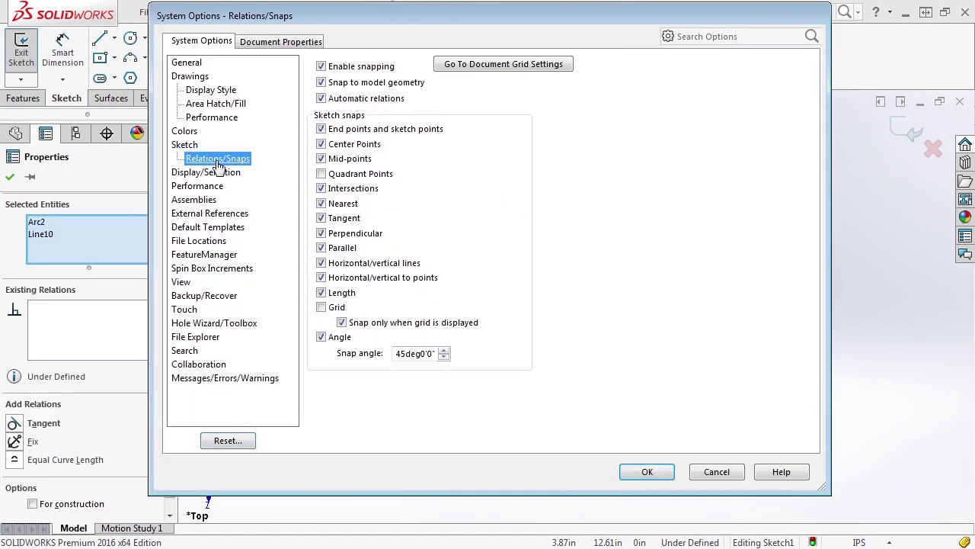
{"action": "left_click", "coordinate": [321, 175]}
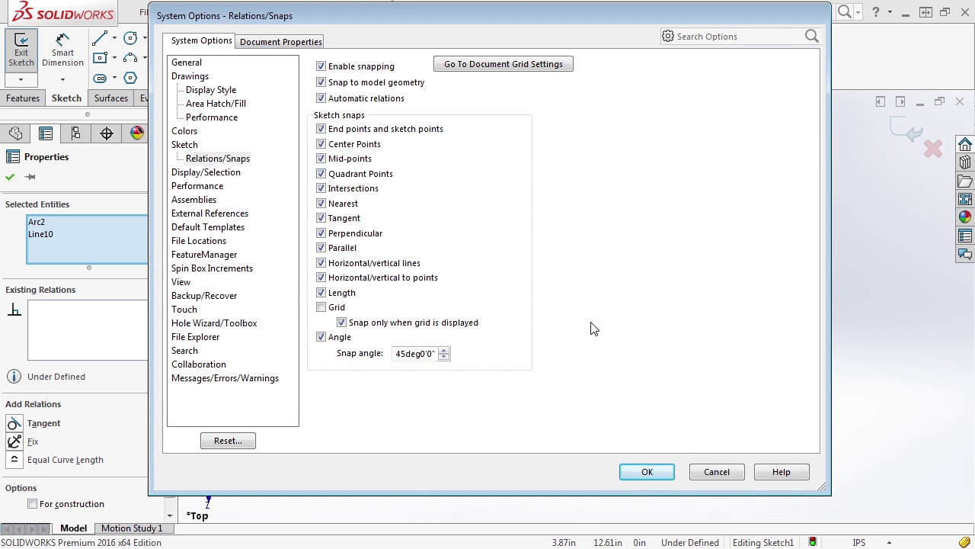
{"action": "left_click", "coordinate": [659, 473]}
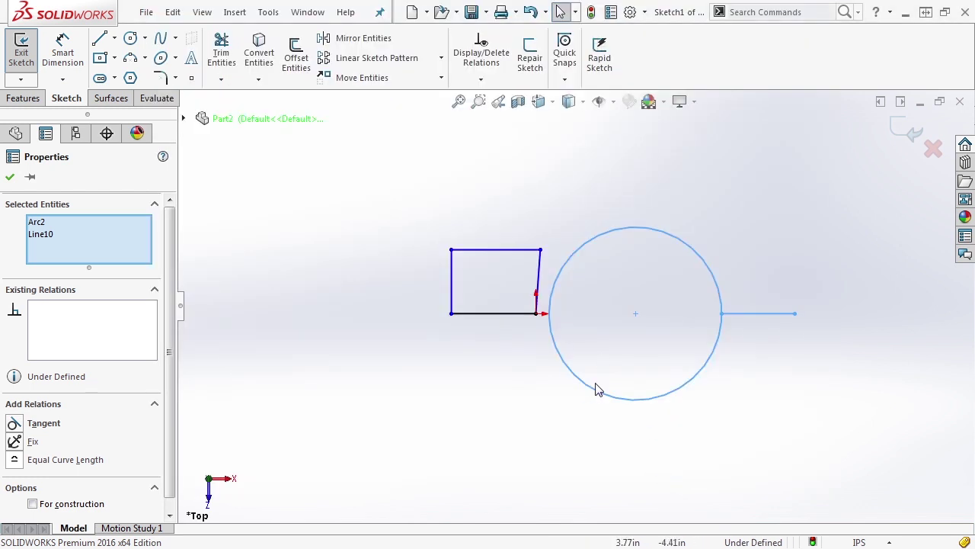
Box-select all sketch geometry and delete it, leaving only the origin
{"action": "left_click", "coordinate": [668, 370]}
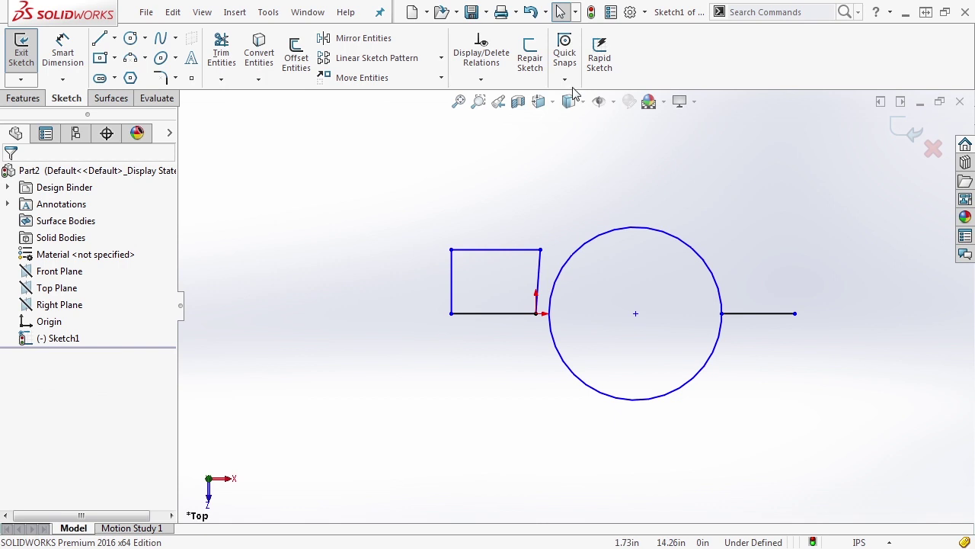
{"action": "left_click", "coordinate": [565, 55]}
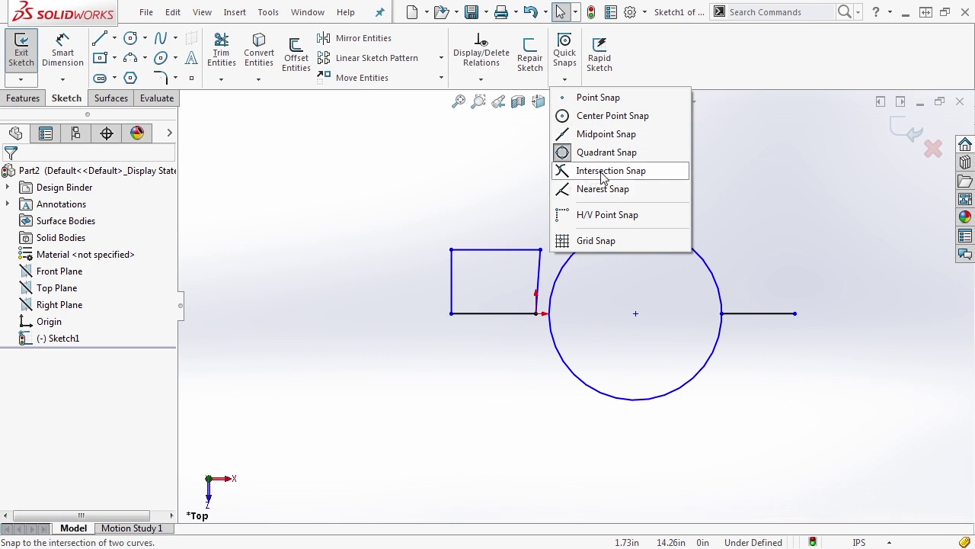
{"action": "left_click", "coordinate": [751, 227]}
{"action": "key", "text": "z"}
{"action": "left_click_drag", "start_coordinate": [758, 371], "coordinate": [422, 218]}
{"action": "key", "text": "Delete"}
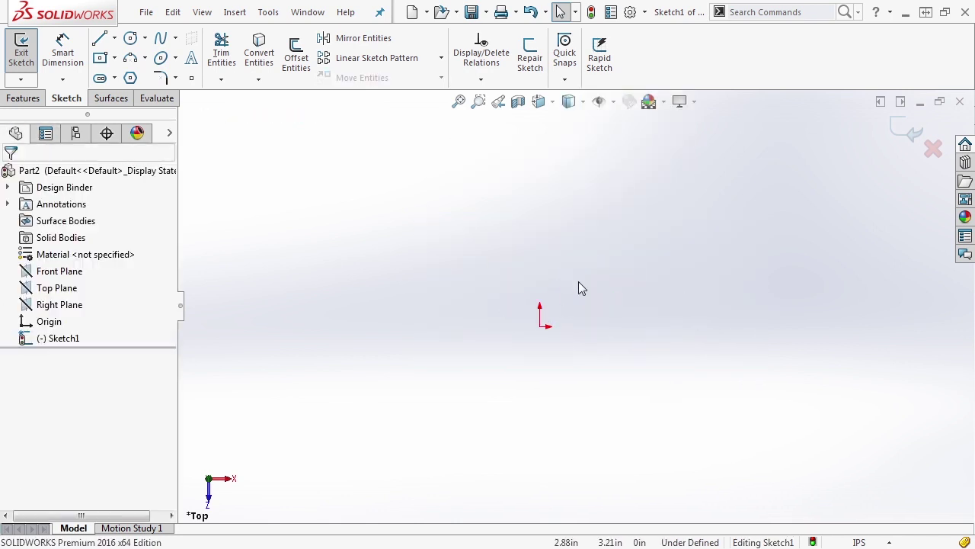
Zoom to fit so the empty sketch's origin is centred in view
{"action": "key", "text": "f"}
Point out Sketch Picture under Tools > Sketch Tools, then dismiss the menus without running it
{"action": "left_click", "coordinate": [268, 12]}
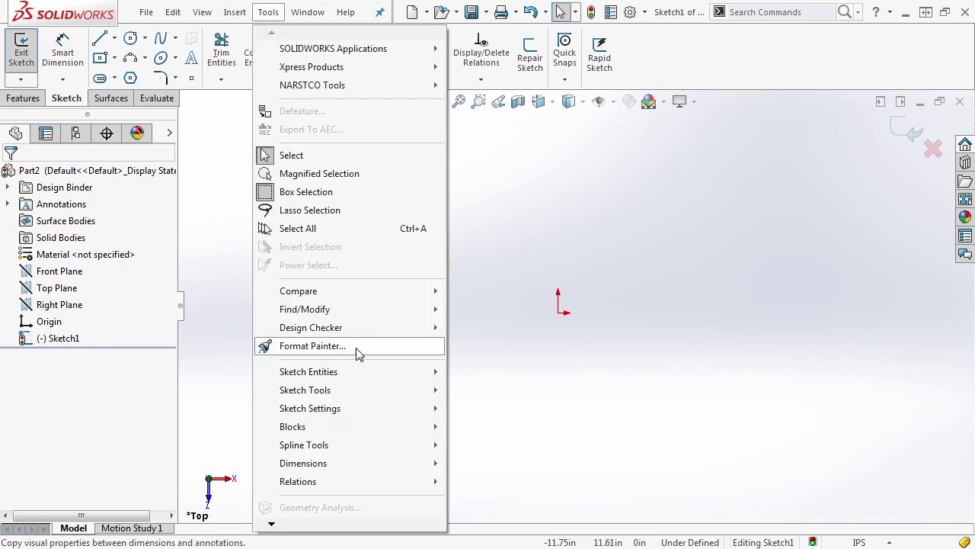
{"action": "mouse_move", "coordinate": [348, 390]}
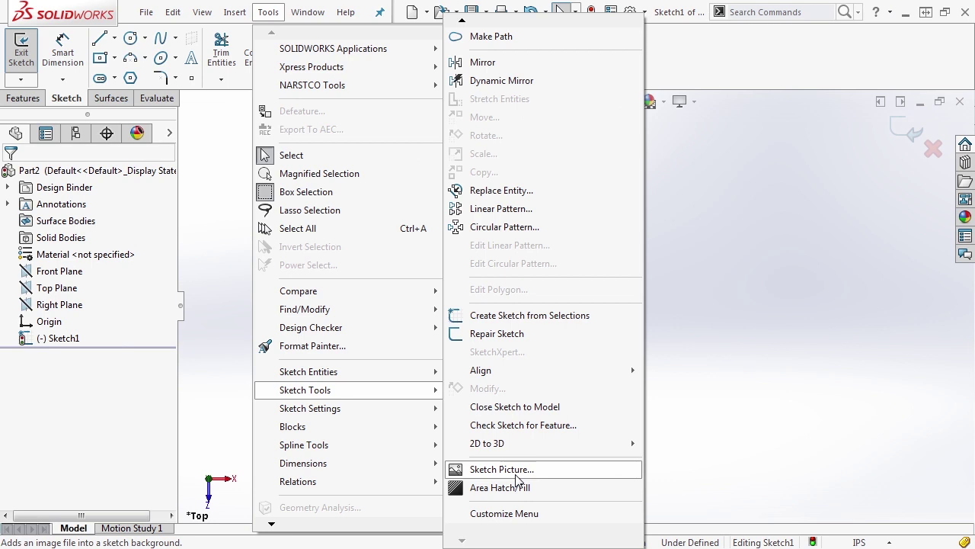
{"action": "left_click", "coordinate": [686, 437]}
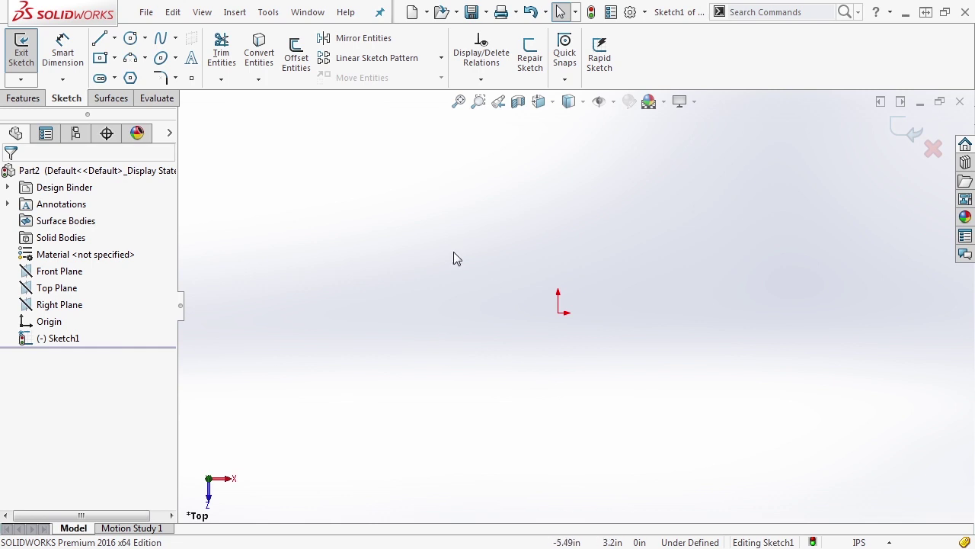
{"action": "left_click", "coordinate": [268, 12]}
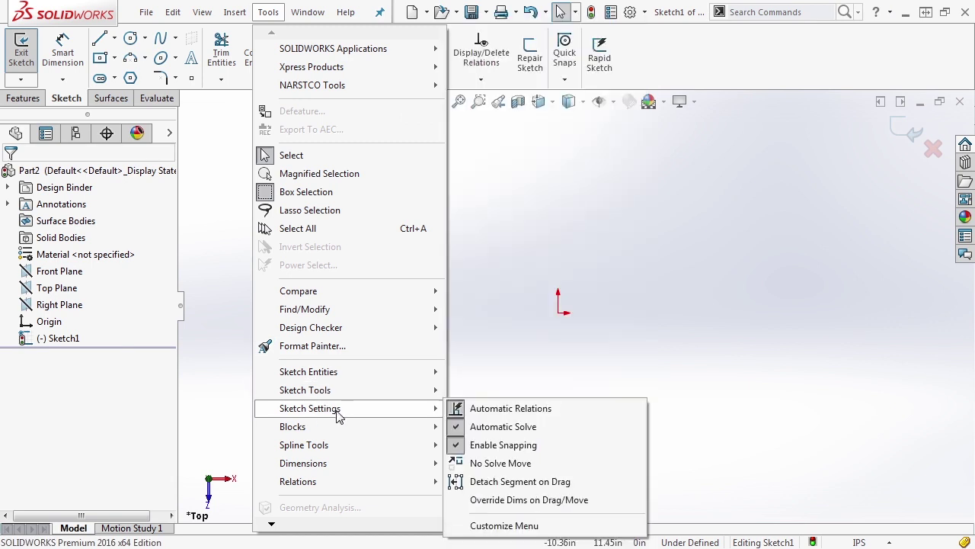
{"action": "mouse_move", "coordinate": [359, 396]}
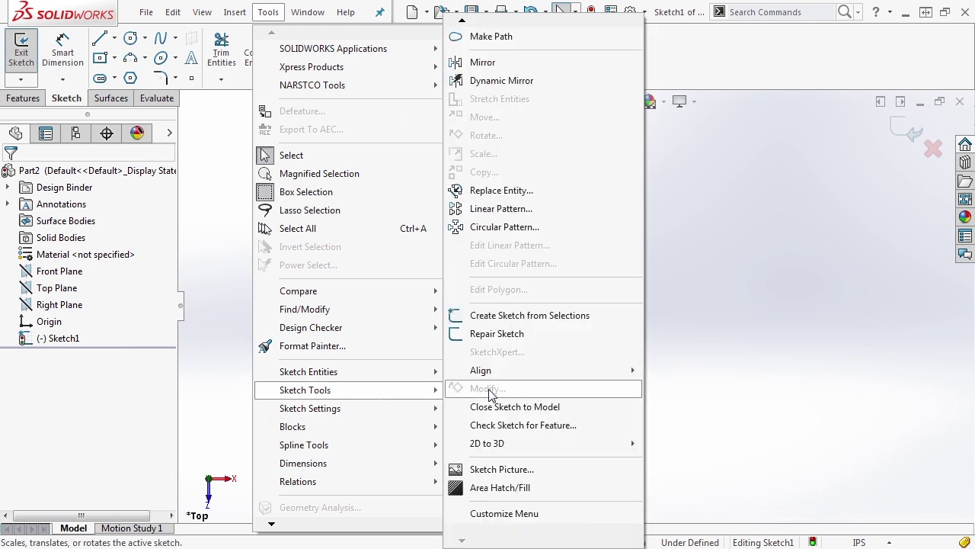
{"action": "left_click", "coordinate": [709, 331]}
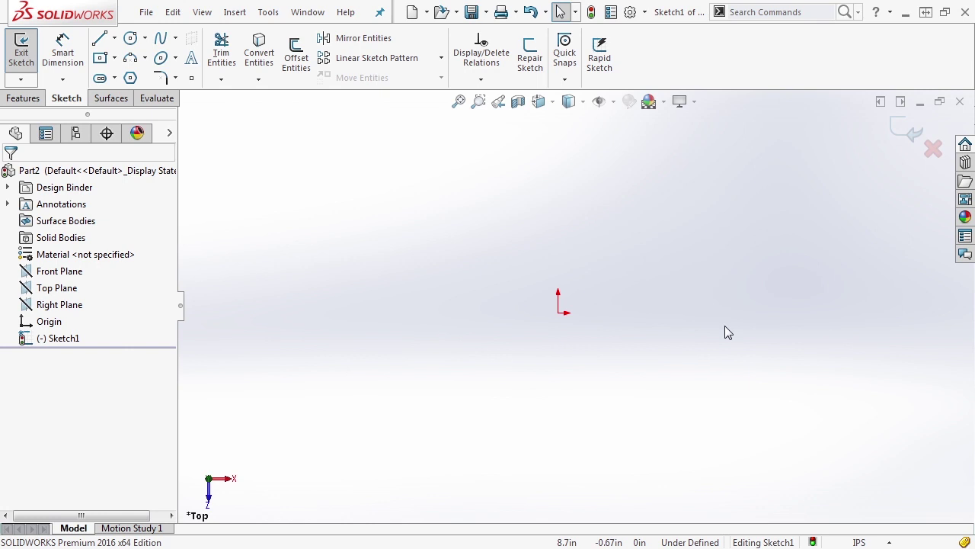